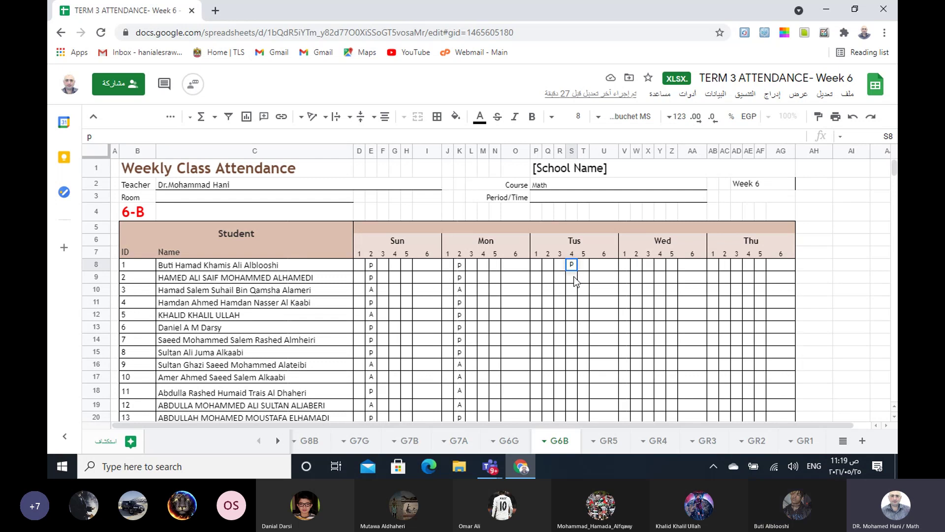
- Record Tuesday period 4 attendance on the G6B sheet: p in S9, A in S10 and p in S11
click(575, 277)
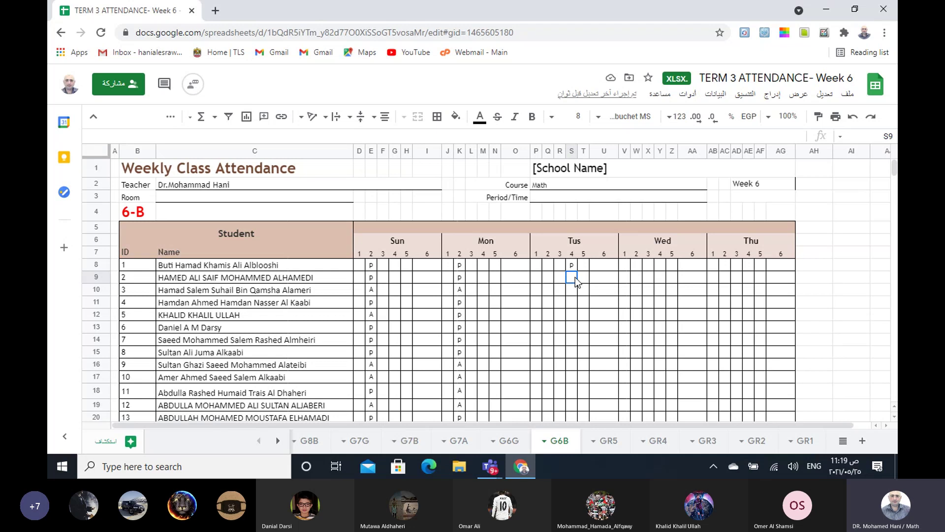
text(p)
key(Return)
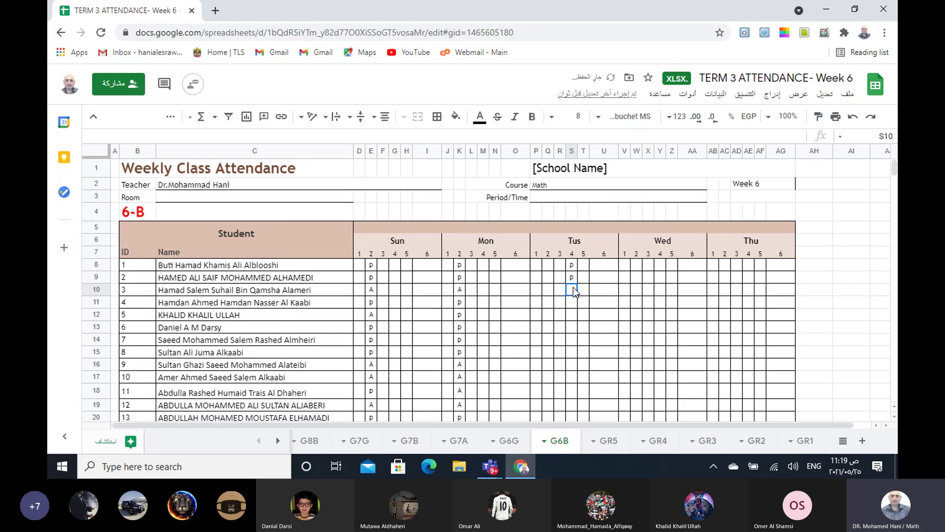
text(A)
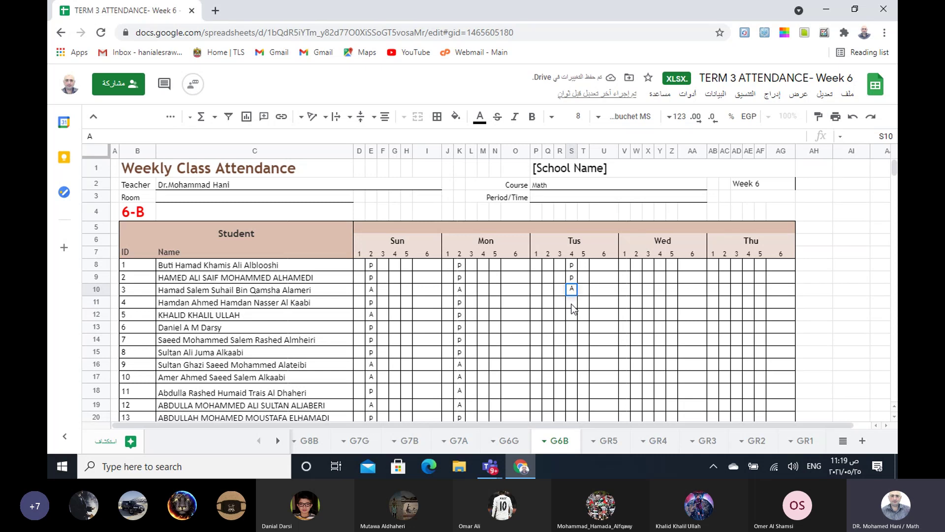
key(Return)
text(p)
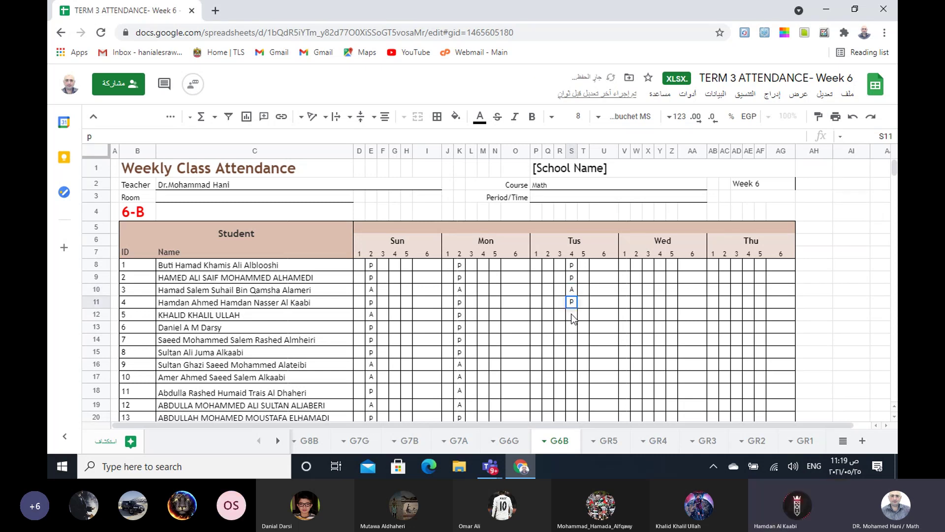
key(Return)
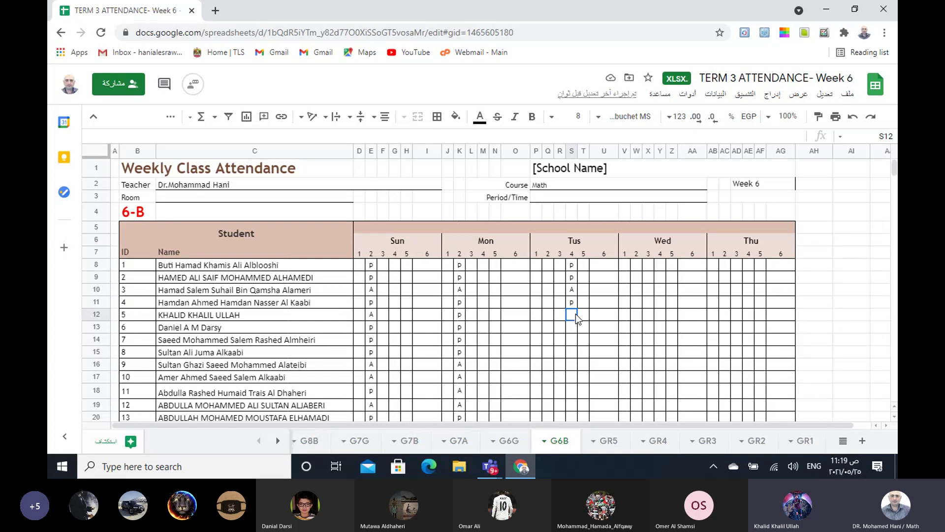
- Record Tuesday period 4 attendance as p in S12 and S13, A in S14, and p in S15
text(p)
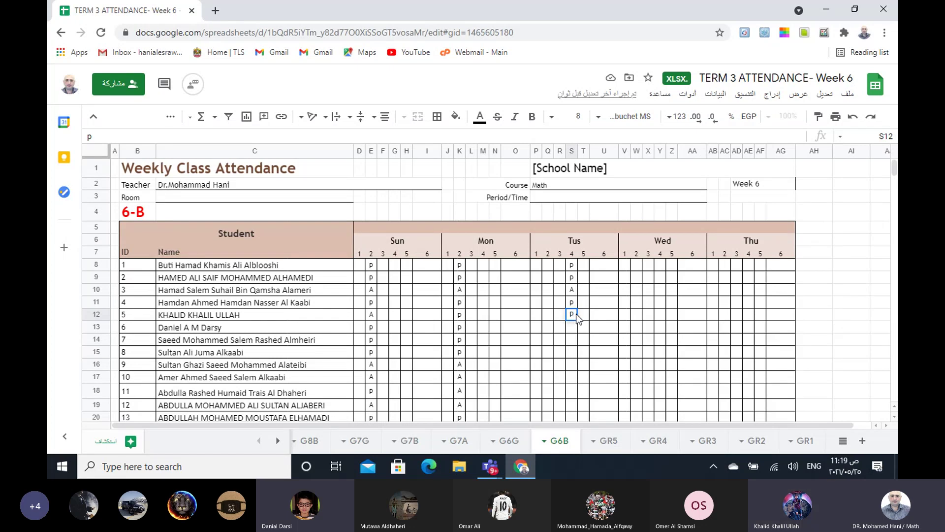
key(Return)
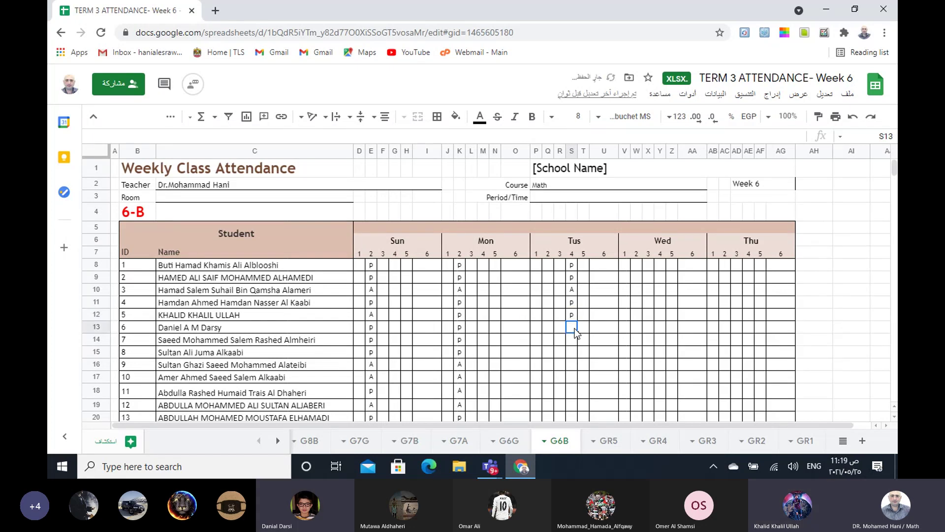
text(p)
key(Return)
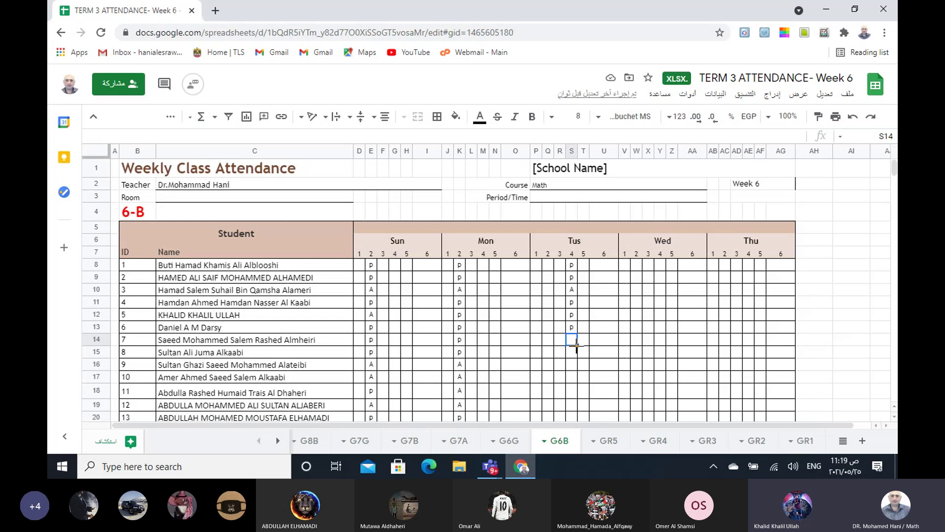
text(A)
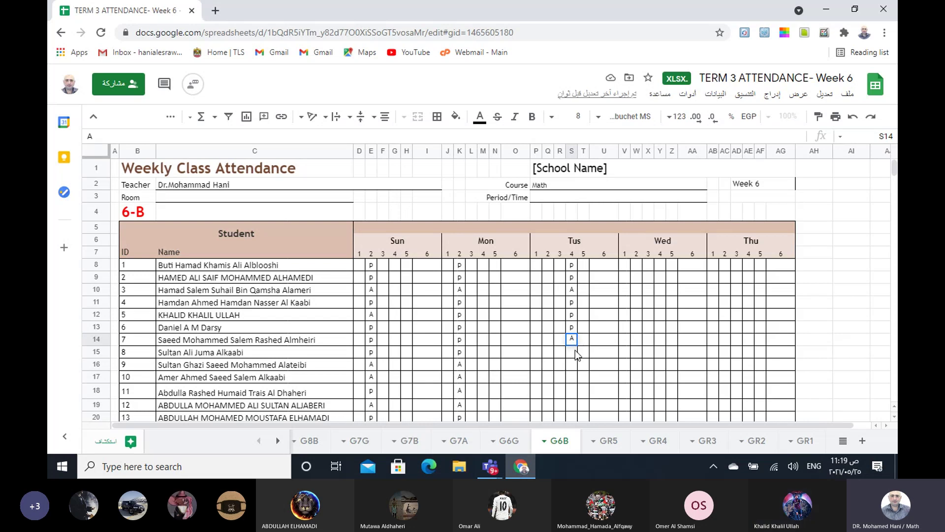
key(Return)
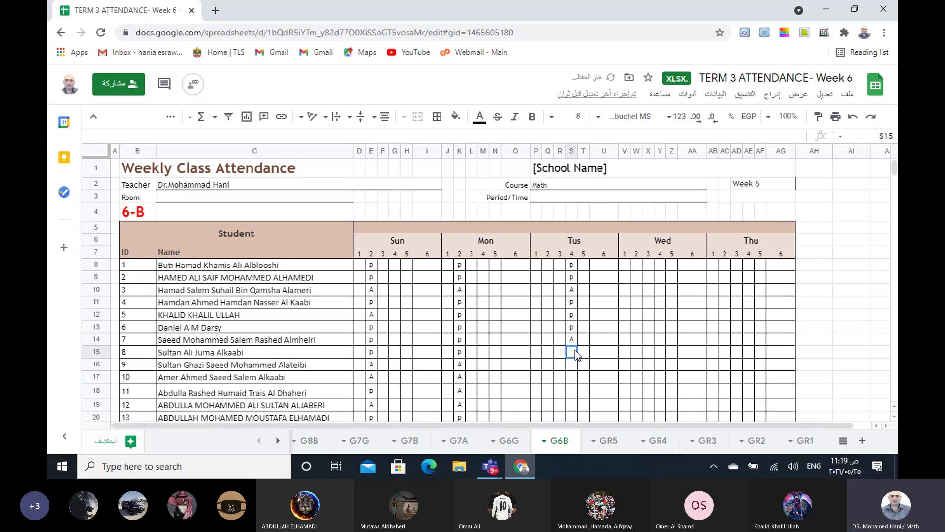
text(P)
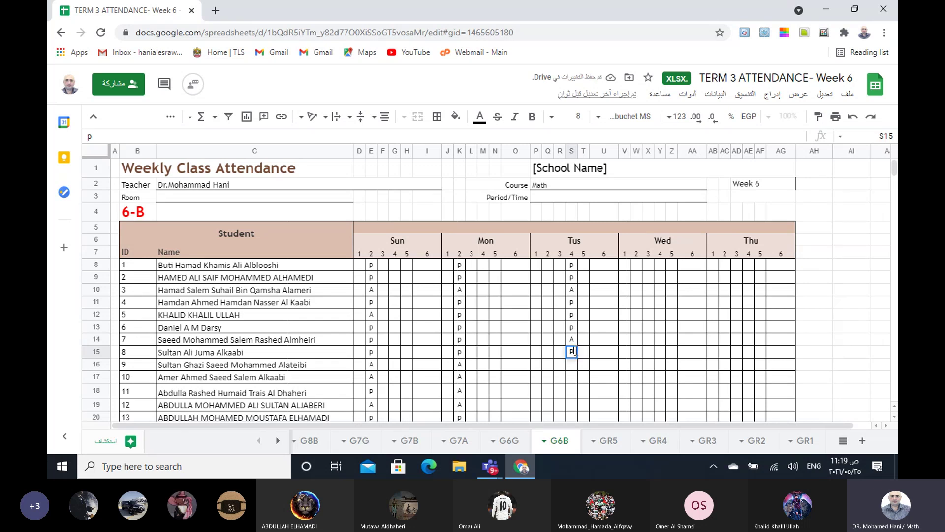
- Mark Tuesday period 4 attendance as A in S16 and S17, and p in S18
click(573, 366)
text(A)
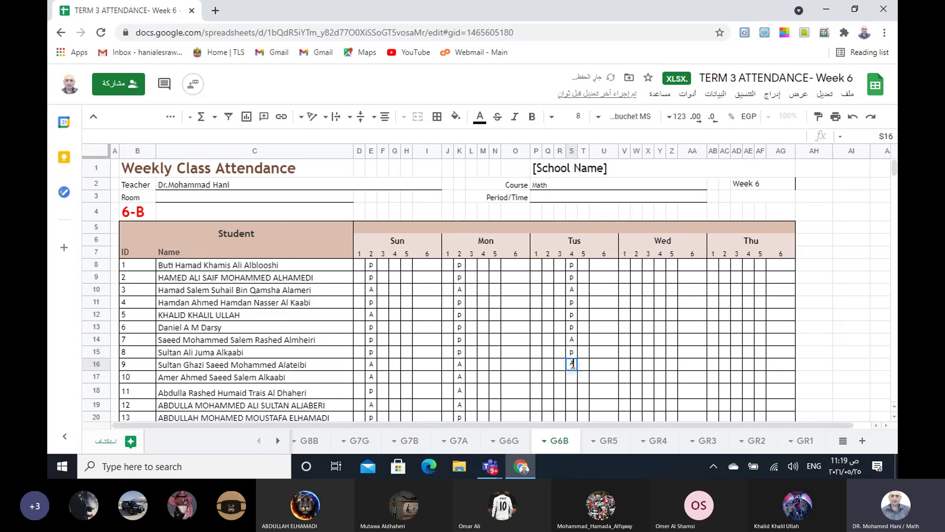
click(573, 379)
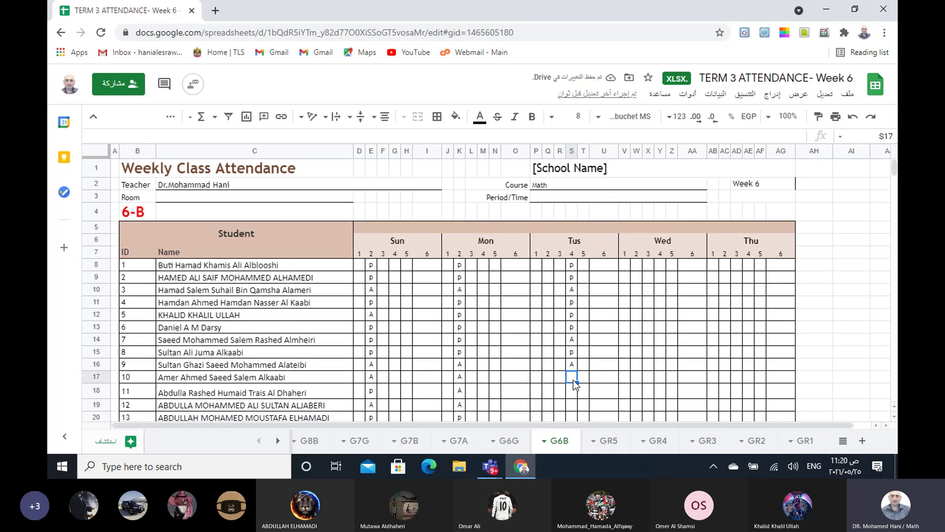
text(A)
click(574, 393)
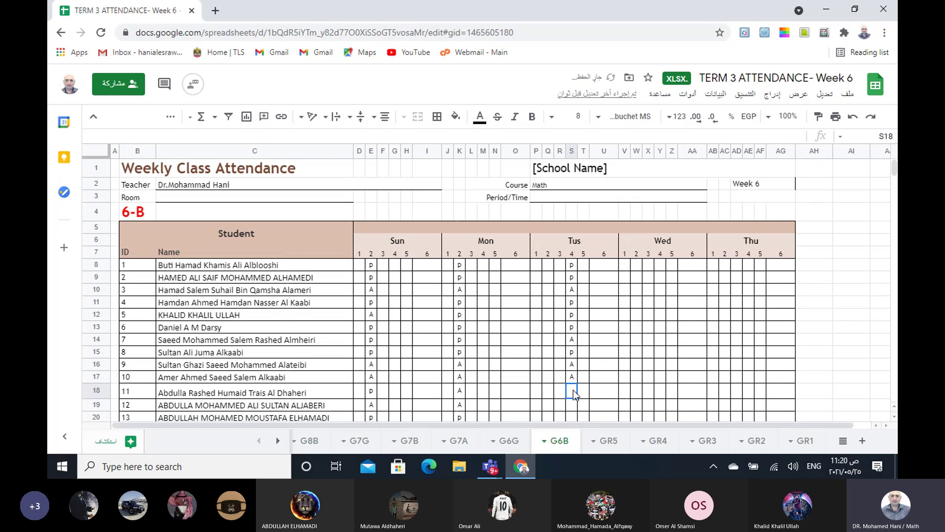
scroll(615, 327, down, 4)
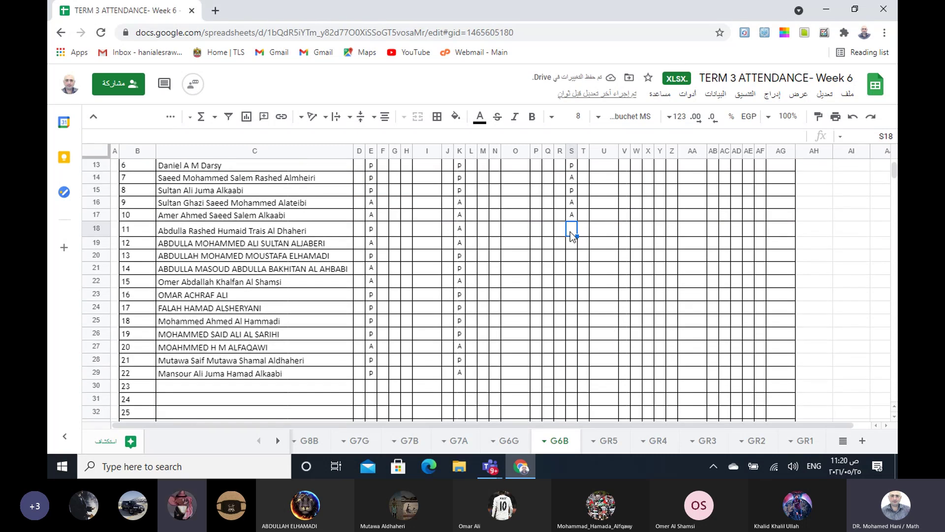
text(p)
- Enter p in S19 and A in S20 for Tuesday period 4, and correct S20 to p
click(572, 242)
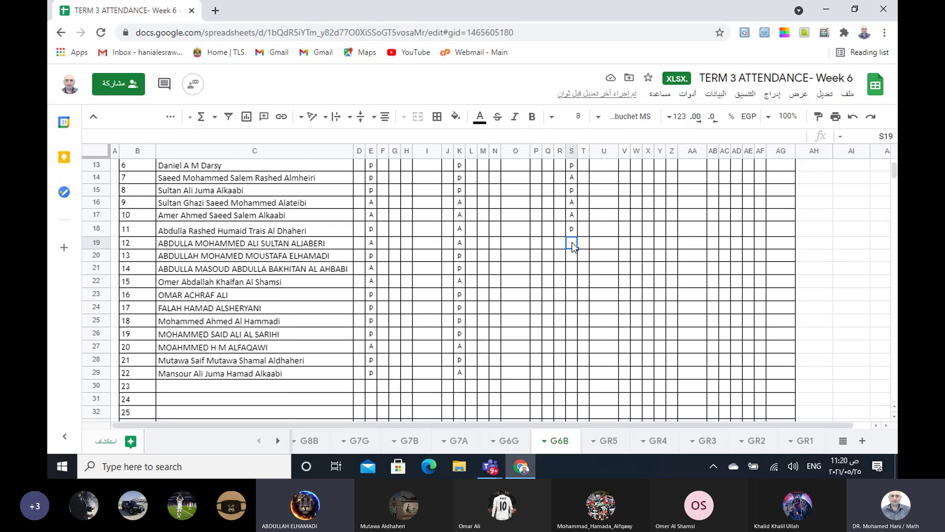
text(p)
click(575, 254)
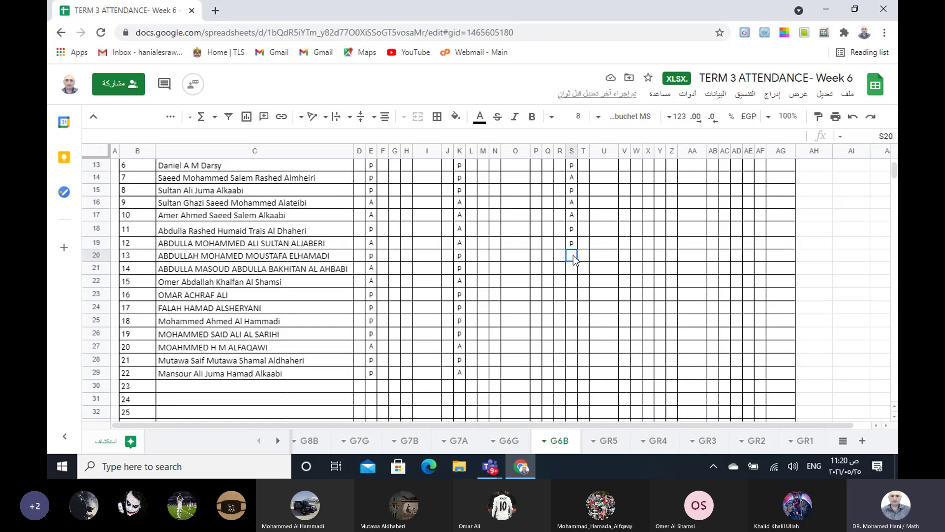
text(A)
click(573, 267)
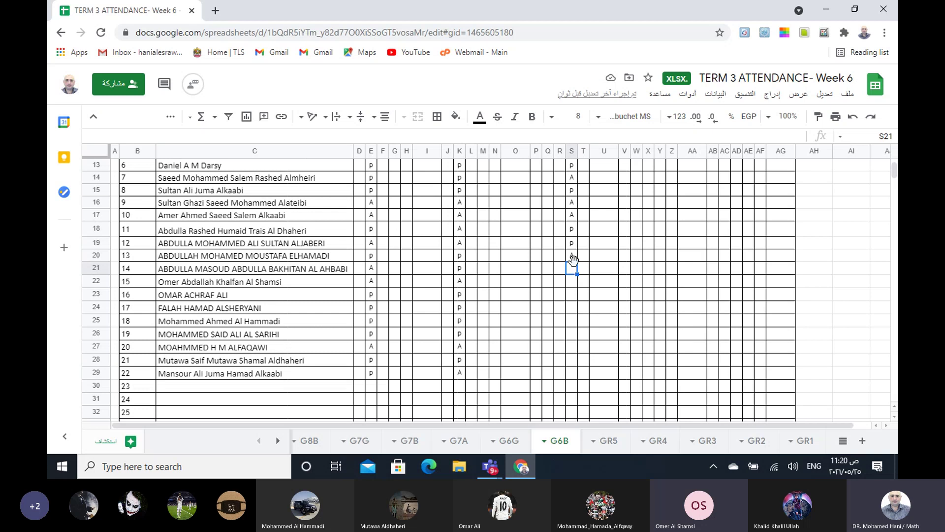
click(575, 255)
text(p)
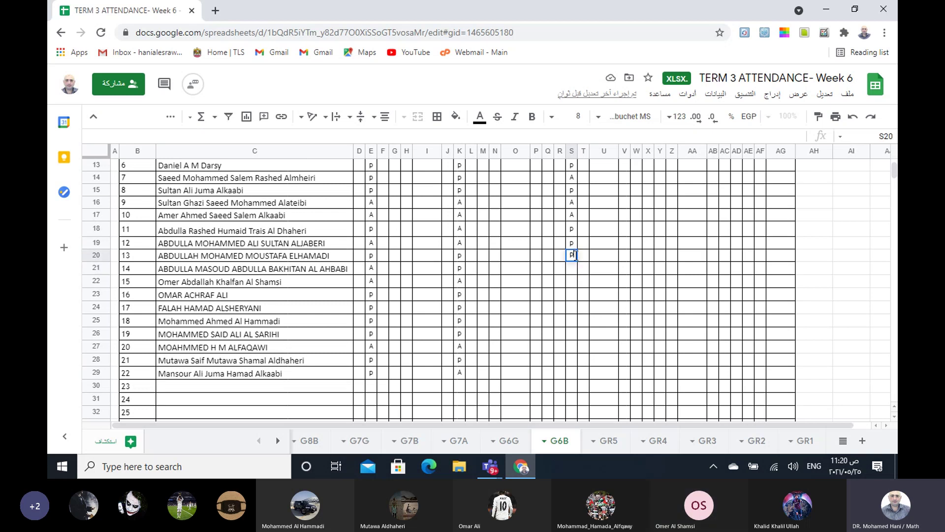
- Enter p in S22 and A in S21 for Tuesday period 4, and change S19 to A
click(573, 283)
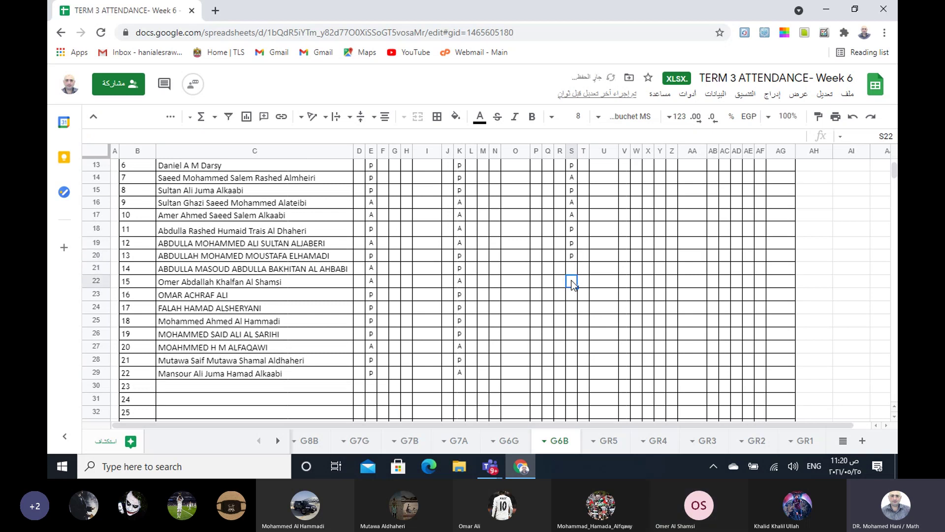
text(p)
click(573, 269)
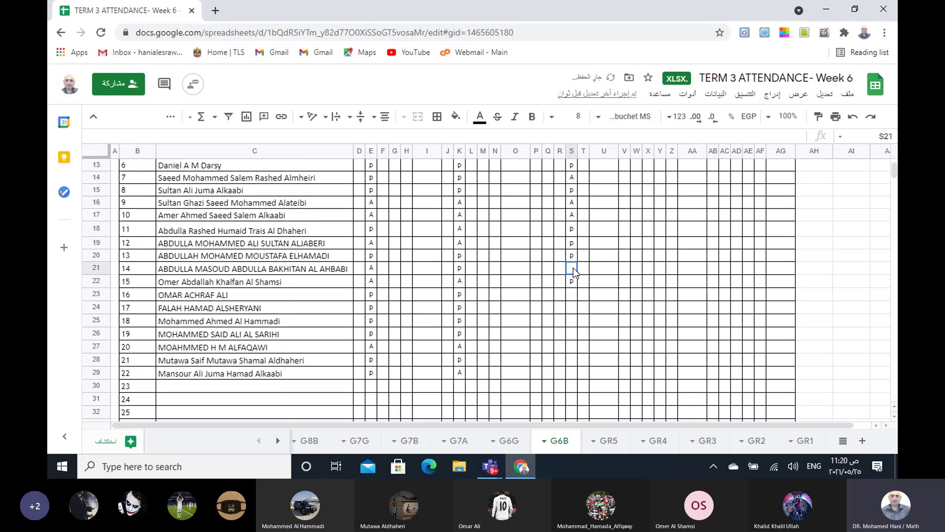
text(A)
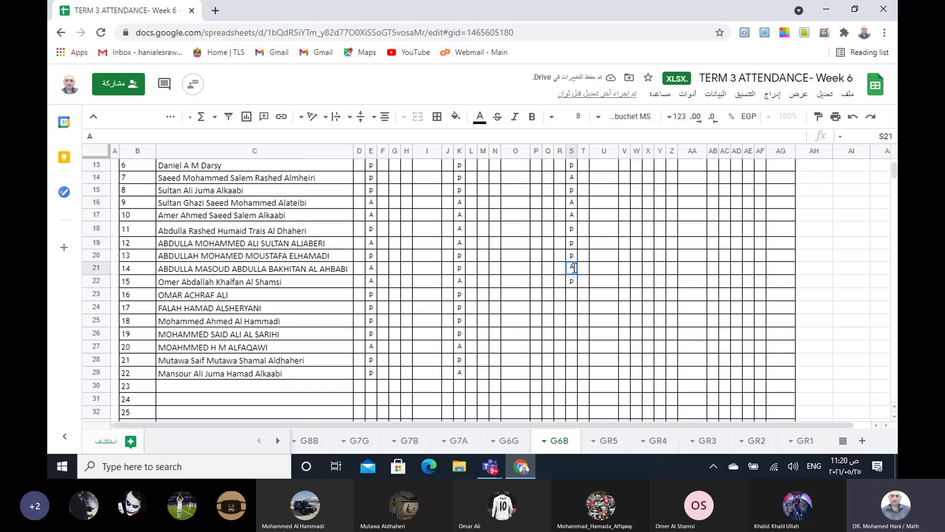
click(571, 243)
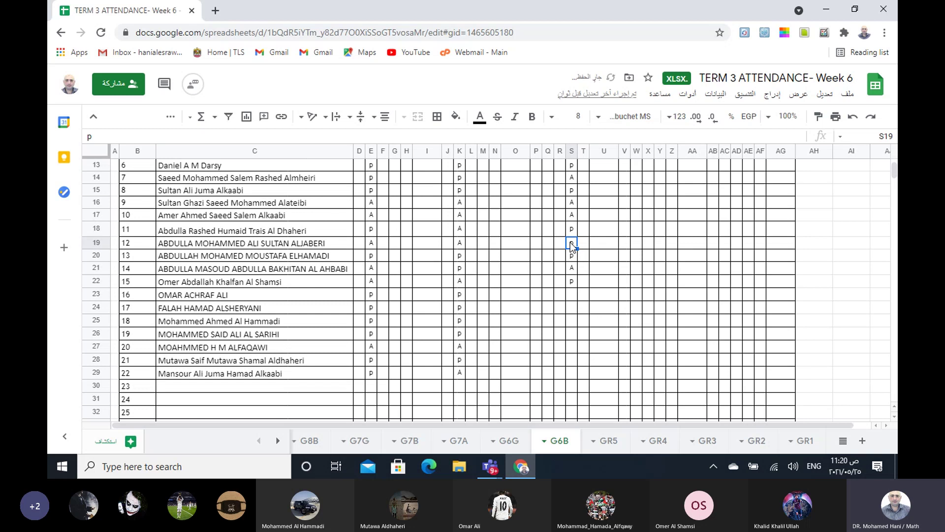
text(A)
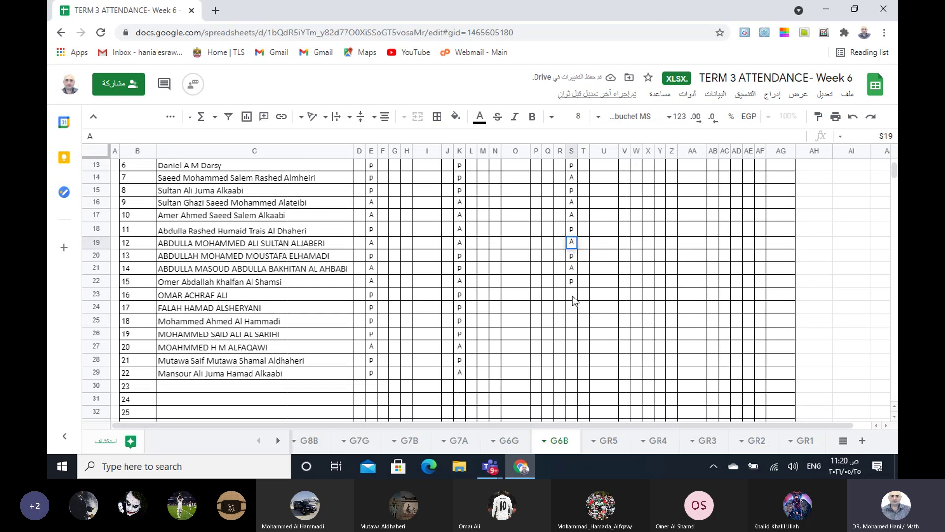
- Fill in Tuesday period 4 attendance with p in S23, S24 and S25, and A in S26
click(572, 297)
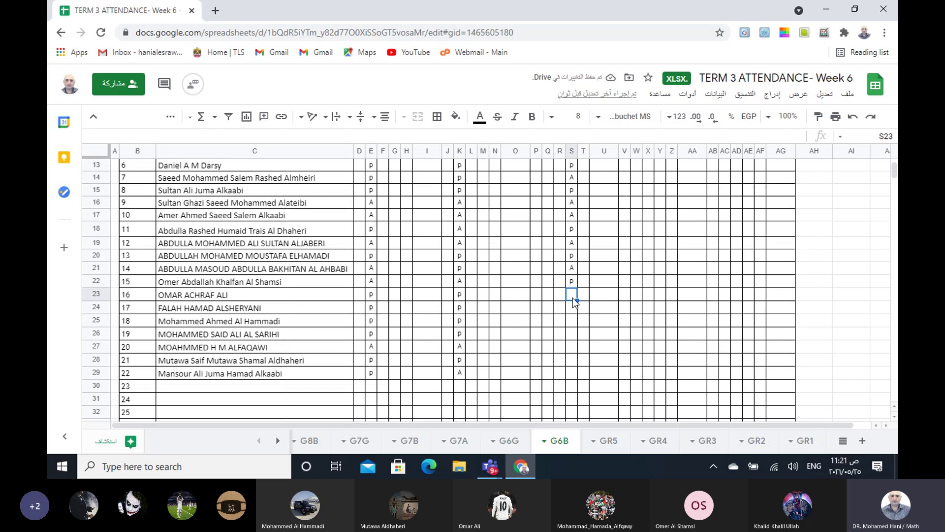
text(p)
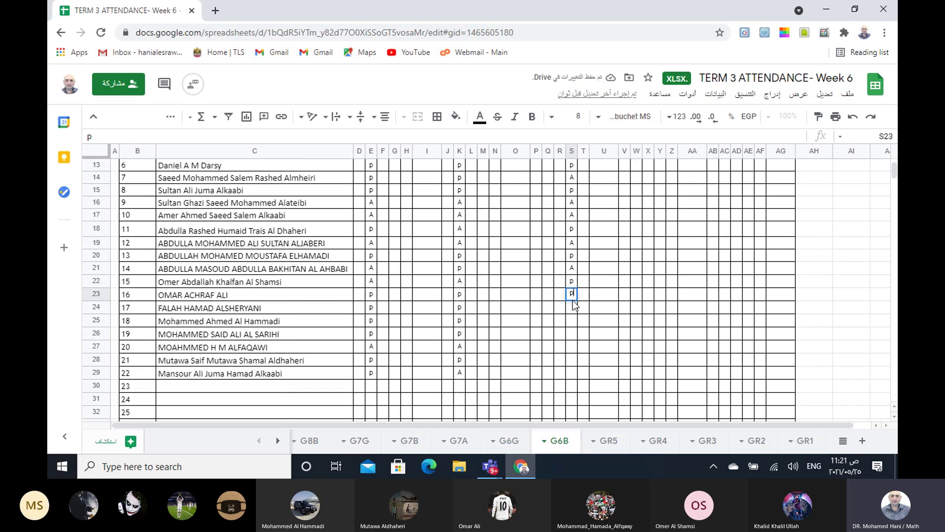
click(572, 307)
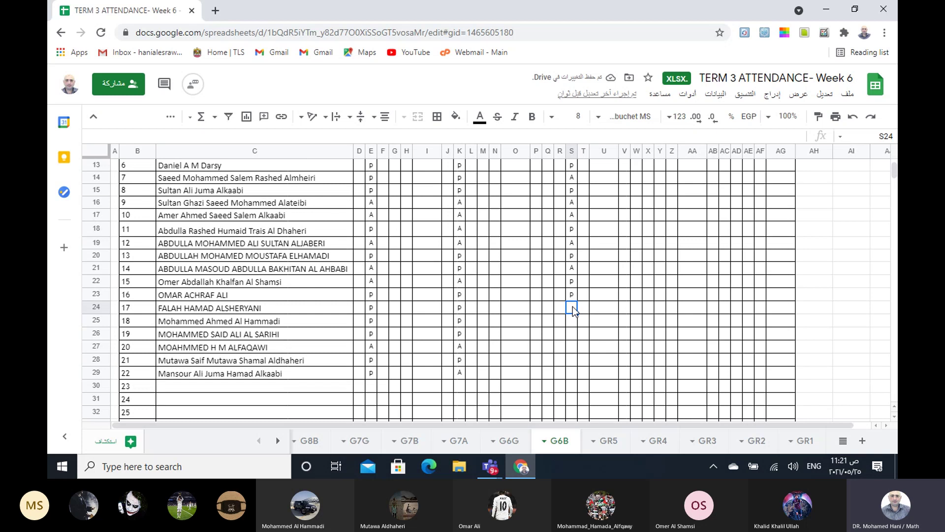
text(p)
click(572, 321)
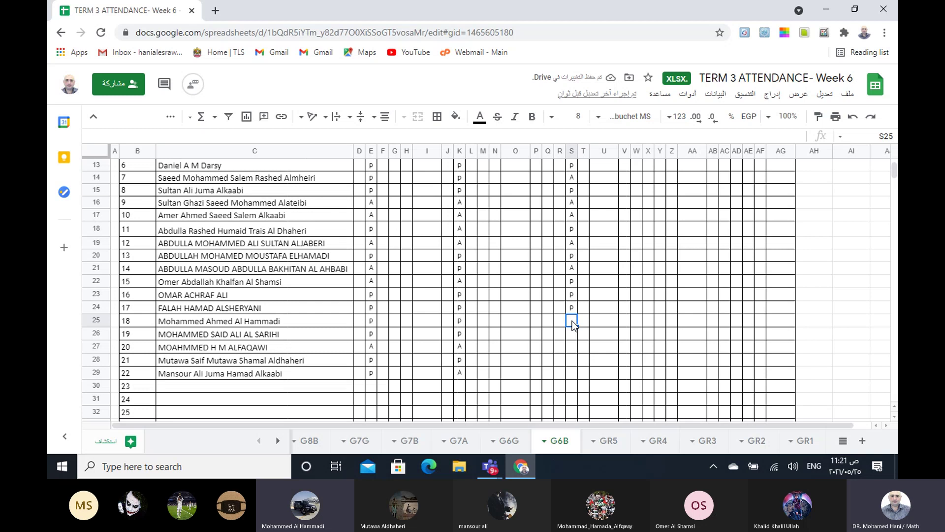
text(p)
click(572, 334)
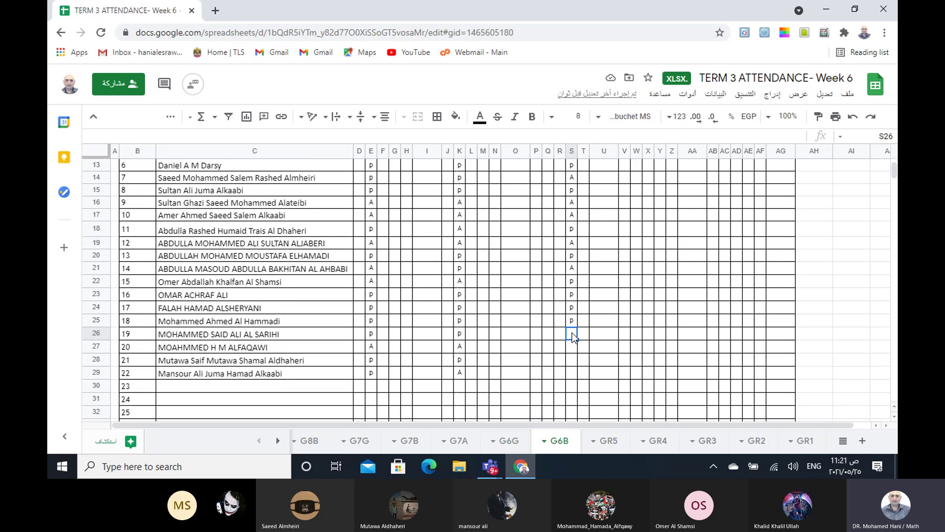
text(A)
key(Return)
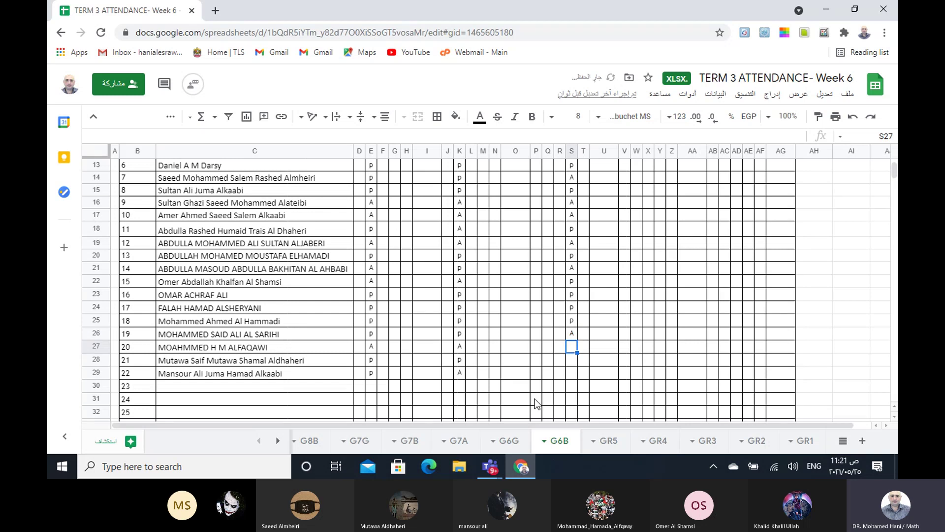
- Check the participants in the Microsoft Teams meeting, and return to the attendance sheet to enter p in S27, S28 and S29
mouse_move(491, 467)
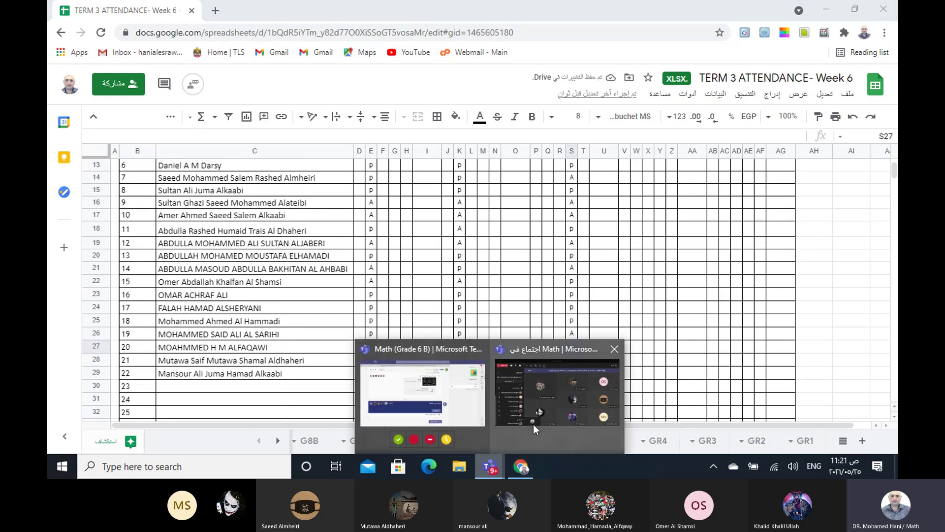
click(534, 424)
scroll(147, 335, up, 5)
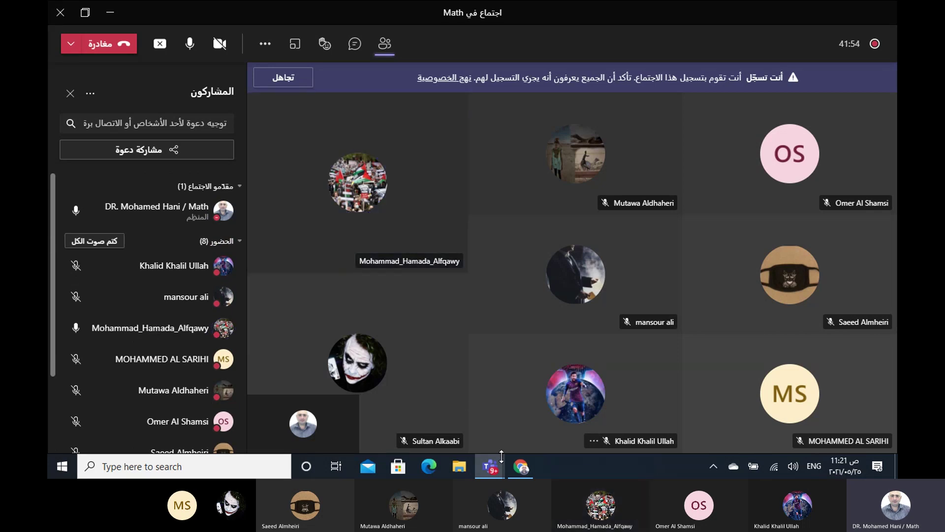
click(520, 467)
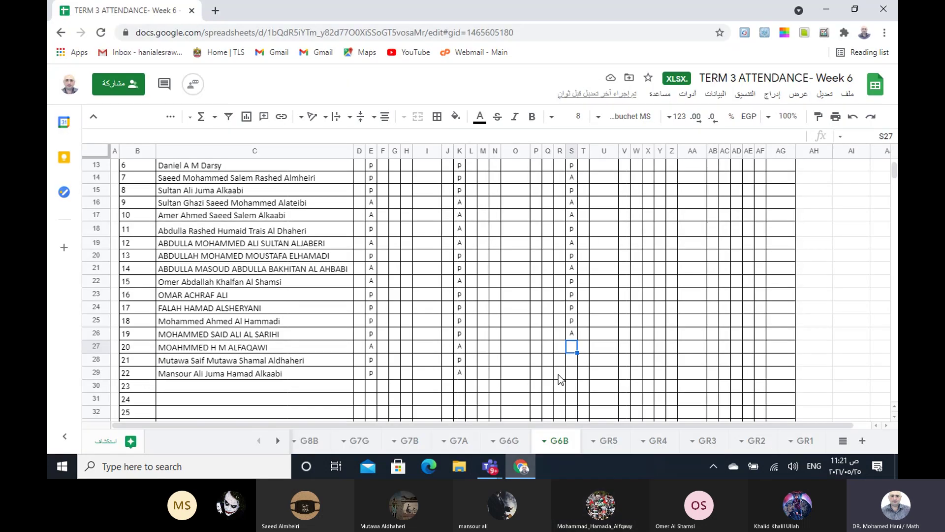
text(p)
key(Return)
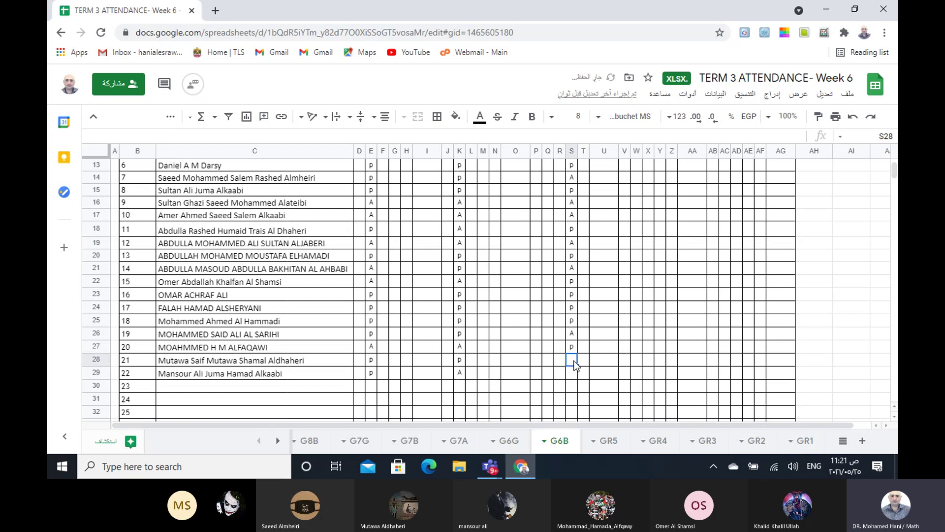
text(p)
key(Return)
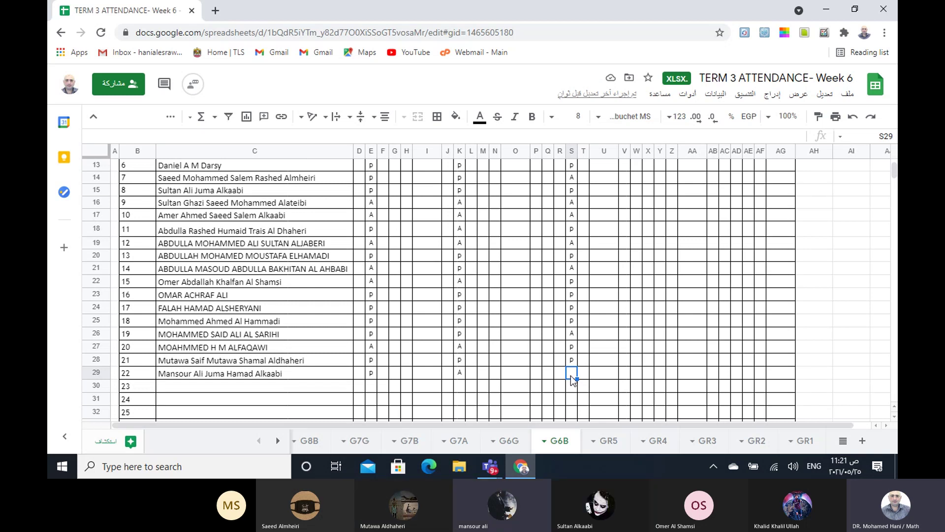
text(p)
key(Tab)
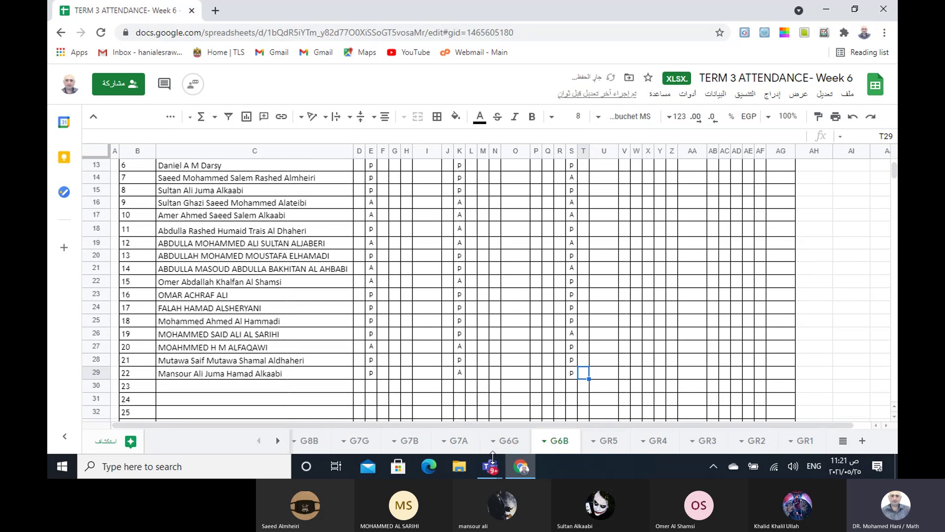
- Switch to the Math meeting in Microsoft Teams and stop the meeting recording
mouse_move(494, 462)
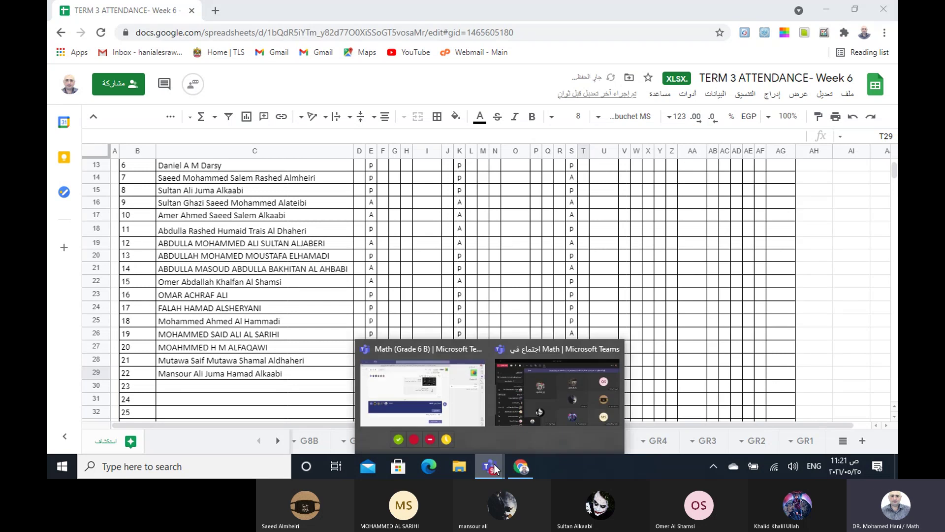
click(548, 404)
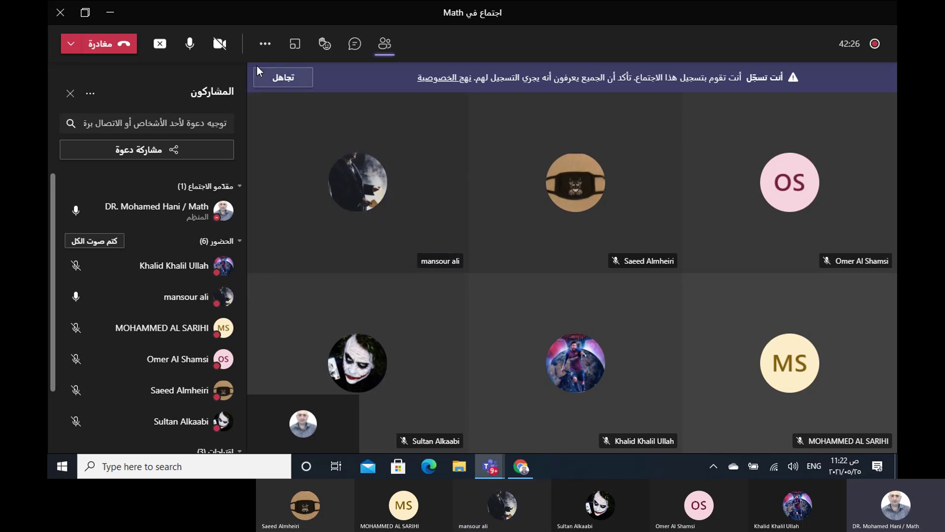
click(265, 45)
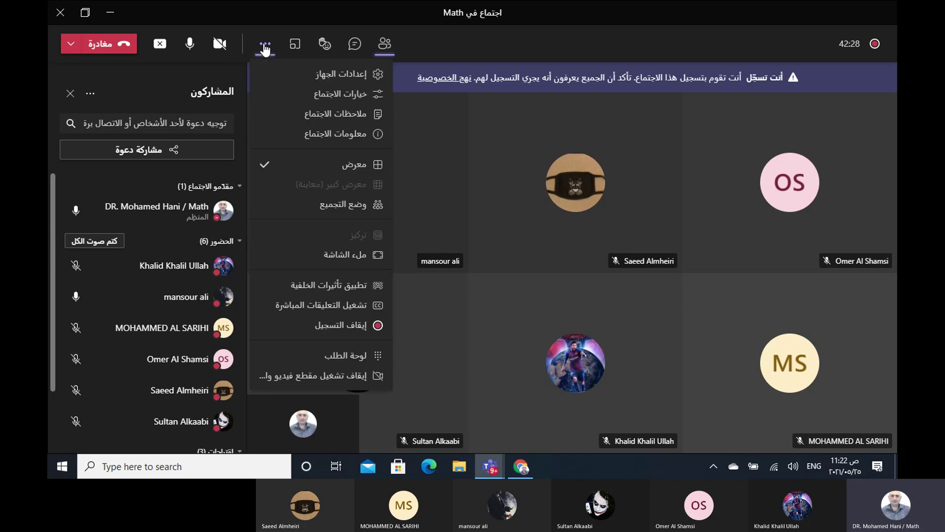
click(338, 326)
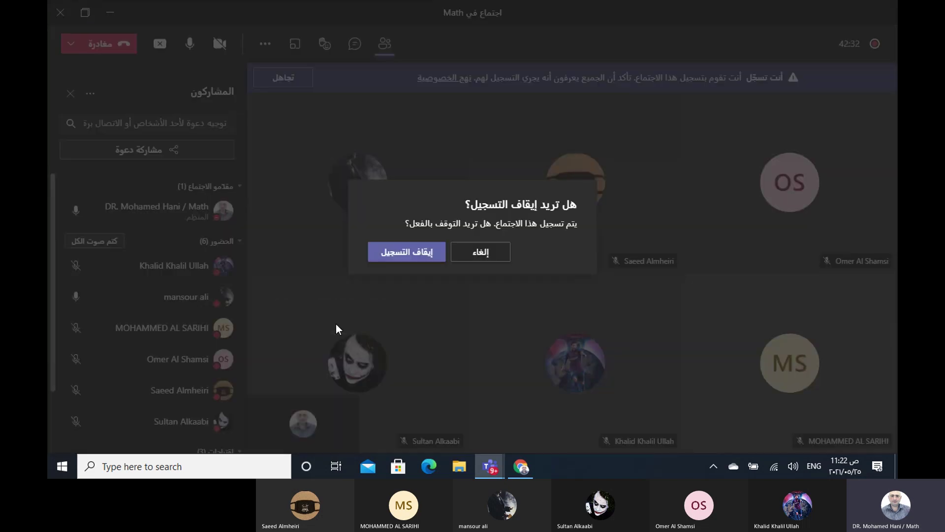